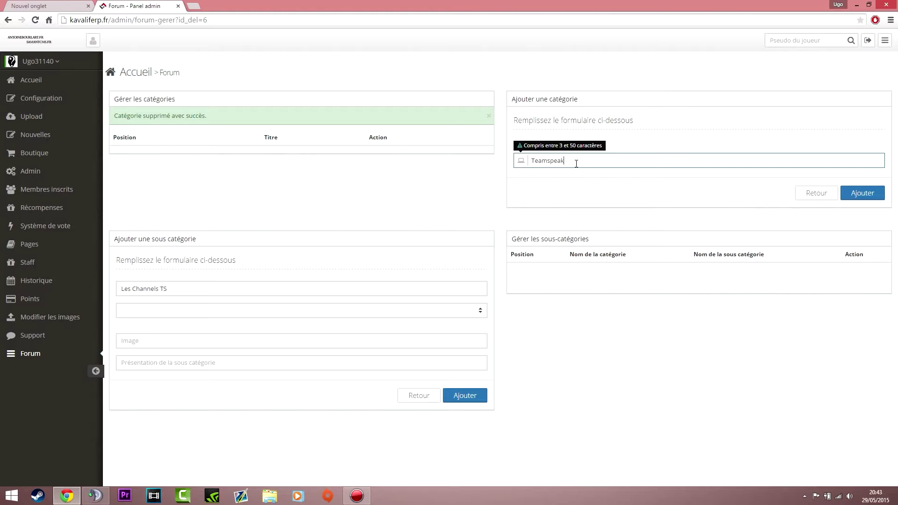
Add the forum category Teamspeak, and fill in a subcategory titled "Création de vos Channels" assigned to Teamspeak
left_click(861, 193)
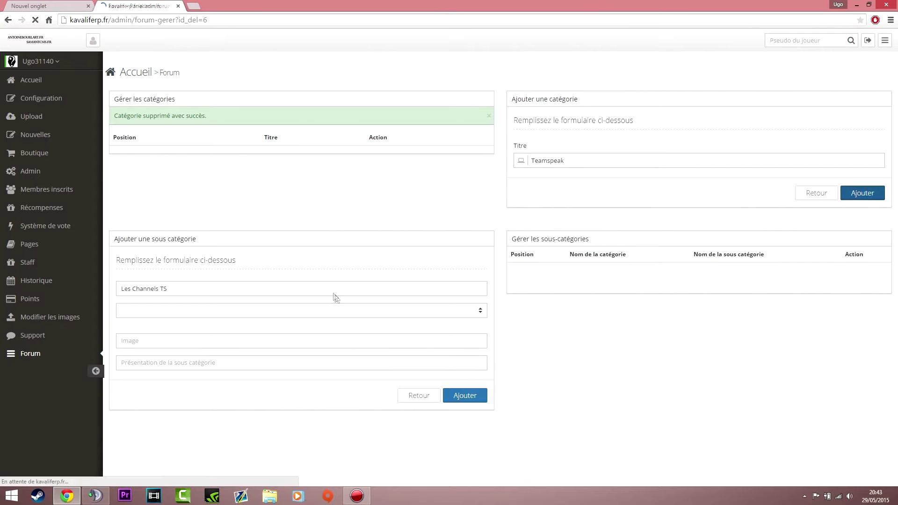
left_click(269, 305)
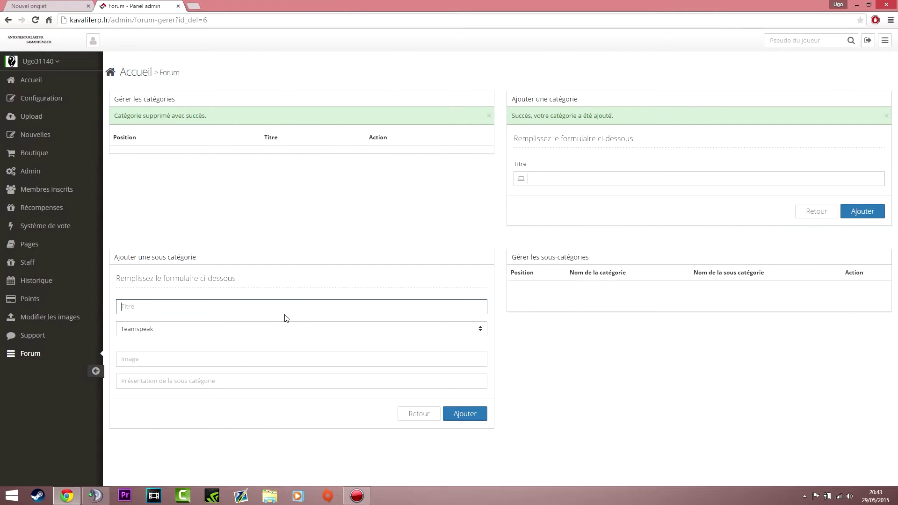
type("Creation de vos Channel")
right_click(133, 308)
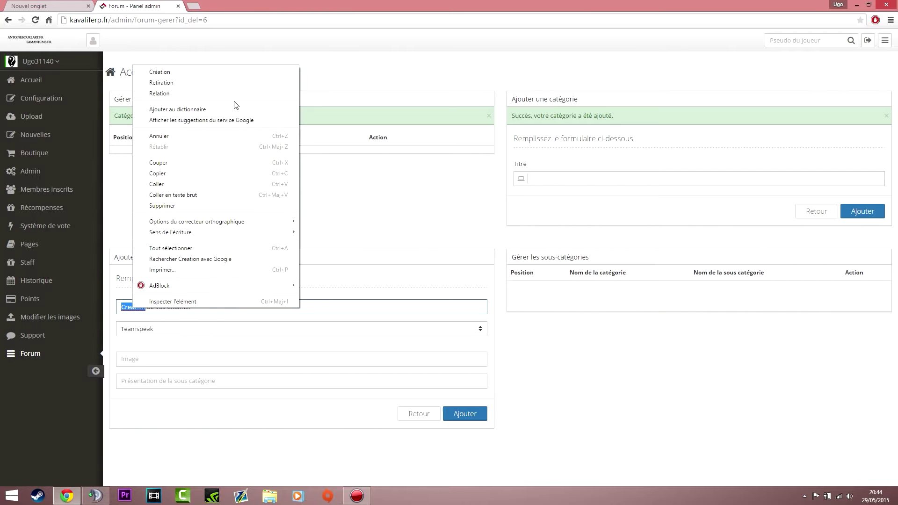
left_click(225, 73)
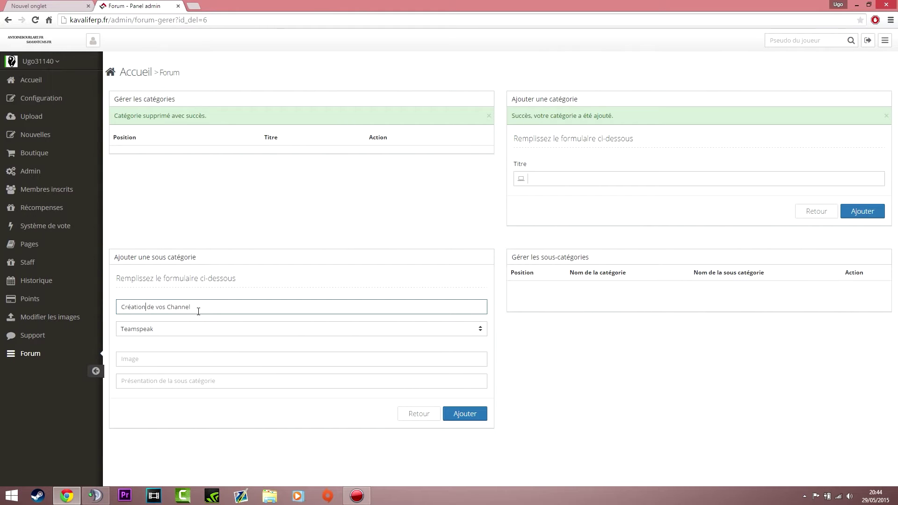
type("s")
left_click(203, 328)
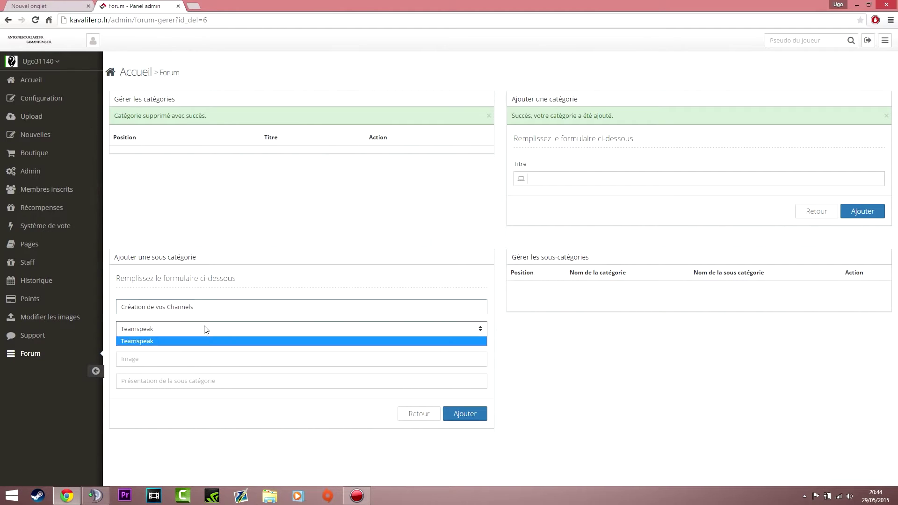
left_click(204, 344)
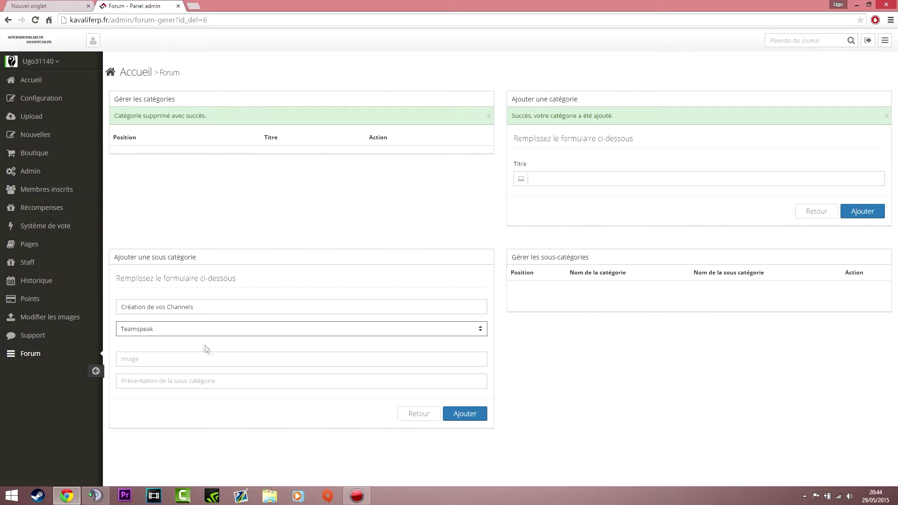
Switch to TeamSpeak 3 and look through the server's channel list
left_click(96, 495)
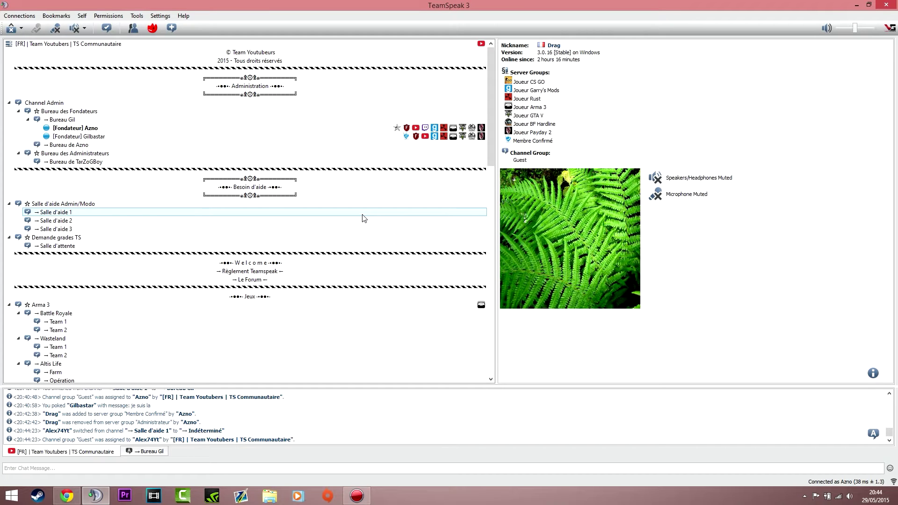
scroll(365, 218, "down", 7)
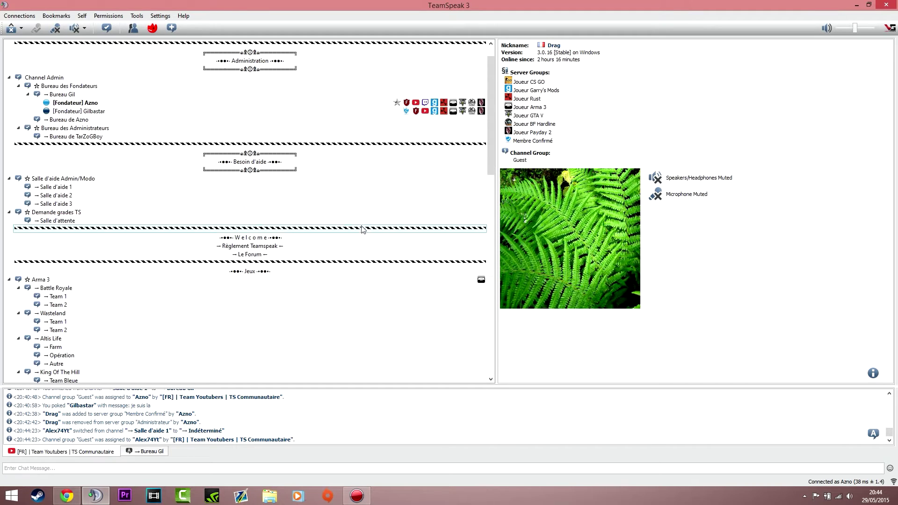
scroll(369, 238, "up", 7)
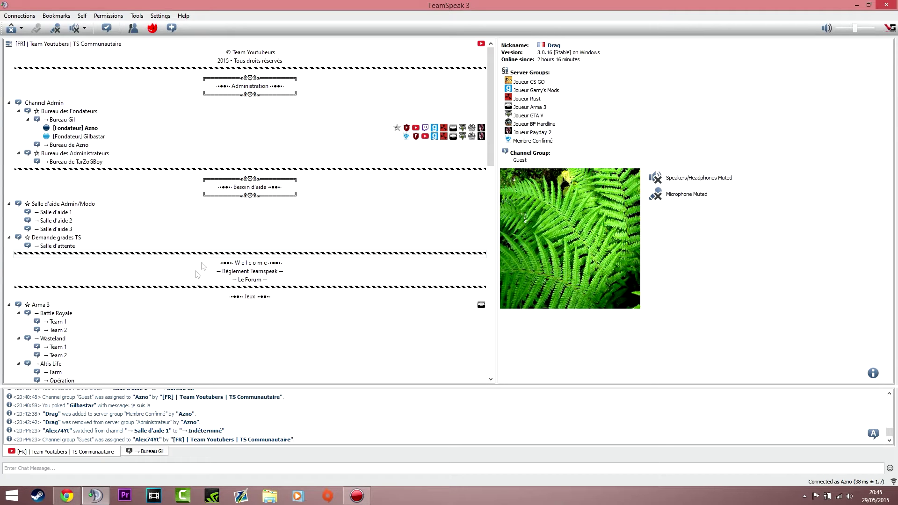
Switch back to Chrome and add the filled-in subcategory, leaving its image and presentation empty
left_click(66, 496)
left_click(236, 361)
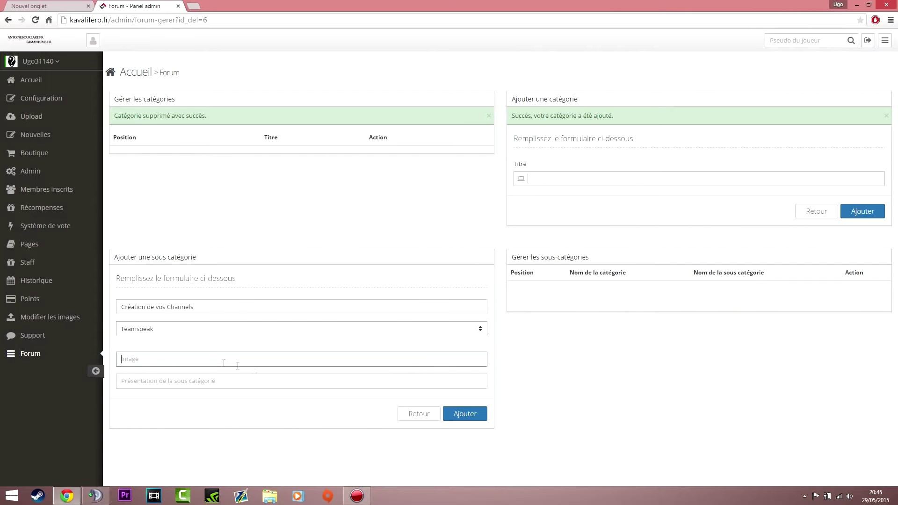
left_click(463, 415)
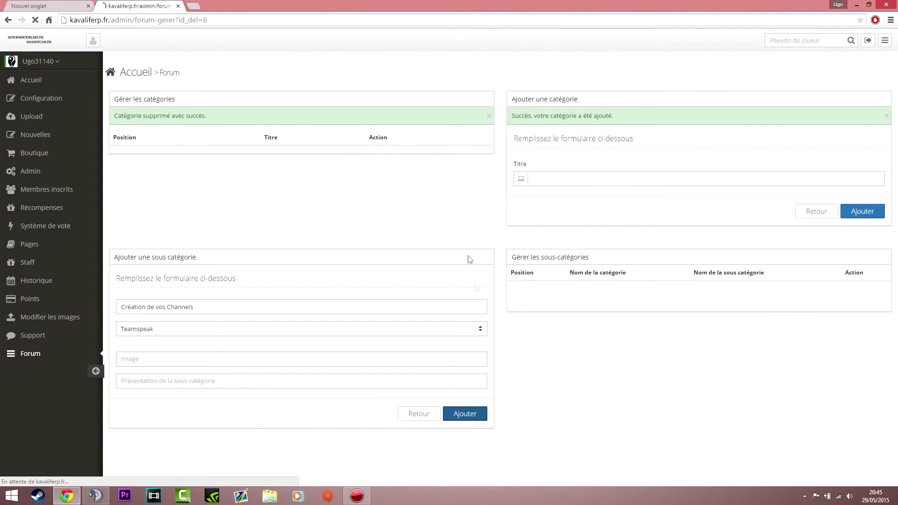
Add a second subcategory titled "Les Channels Actif" under the Teamspeak category
left_click(224, 304)
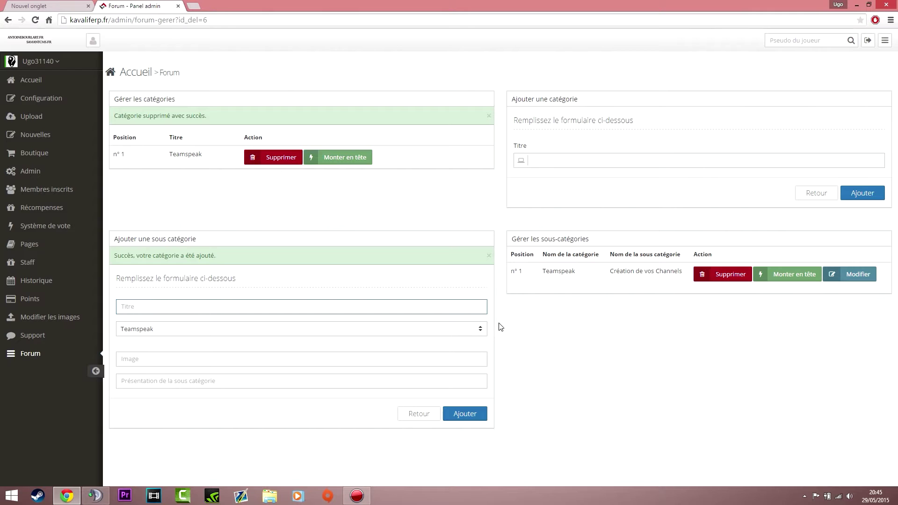
type("Les")
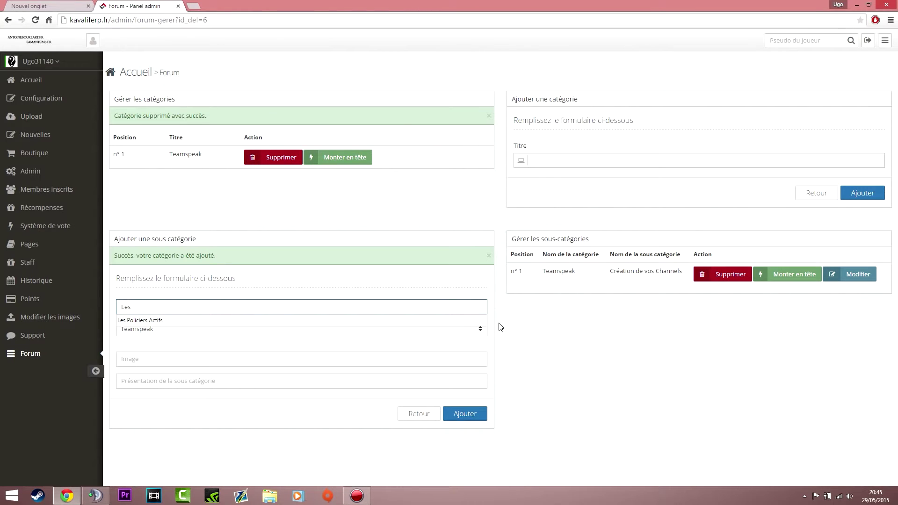
type("Chan")
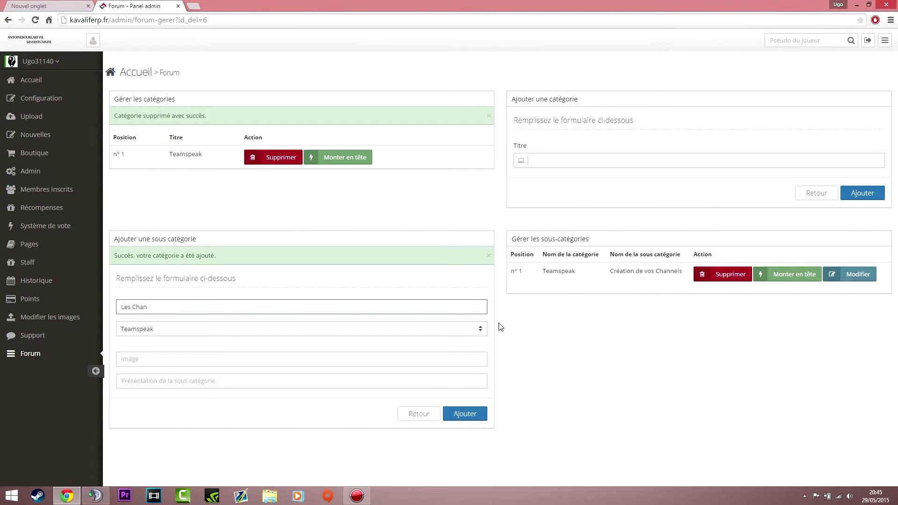
type("nels Actif")
left_click(465, 414)
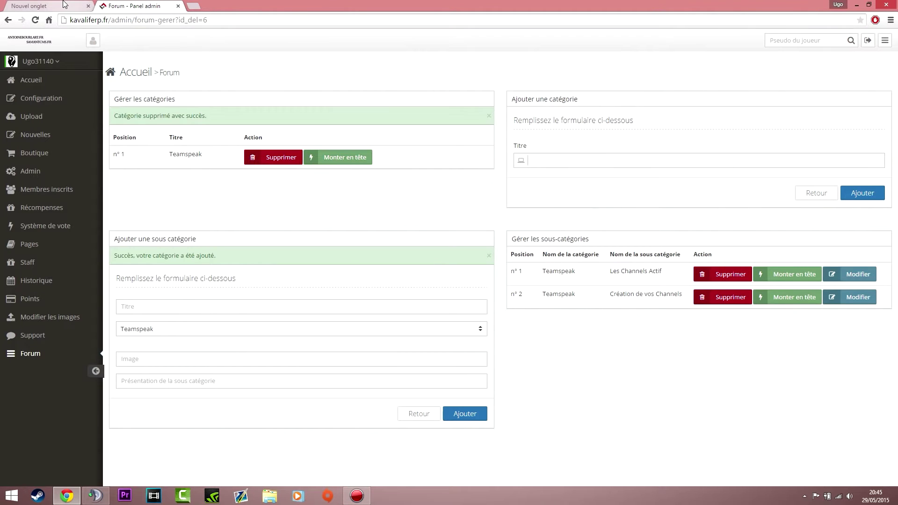
left_click(53, 83)
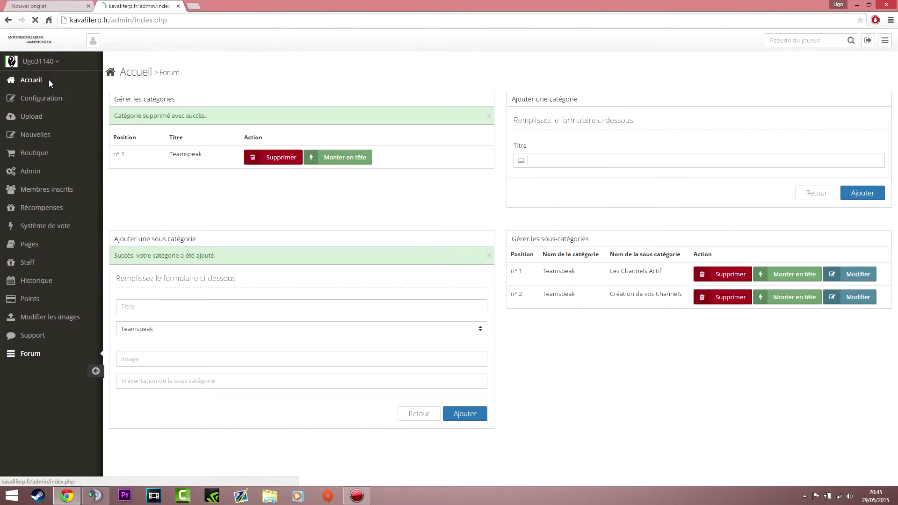
left_click(52, 115)
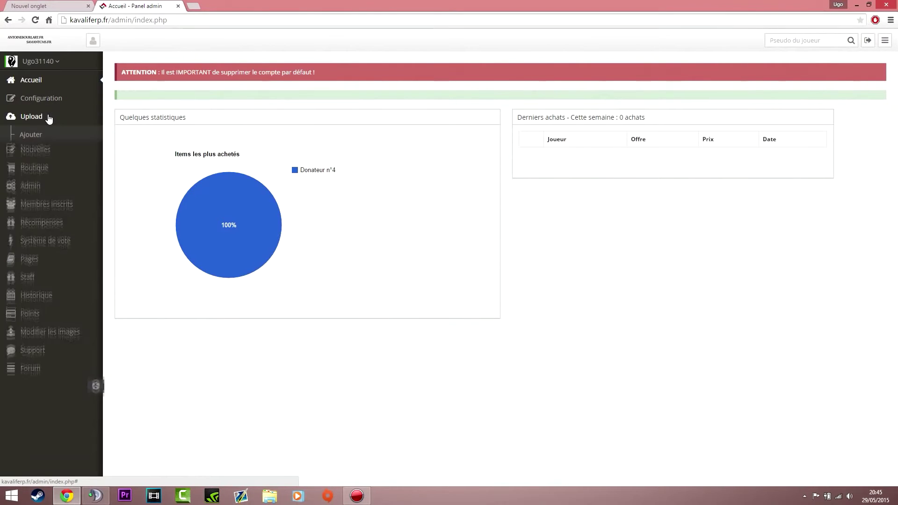
left_click_drag(133, 19, 114, 24)
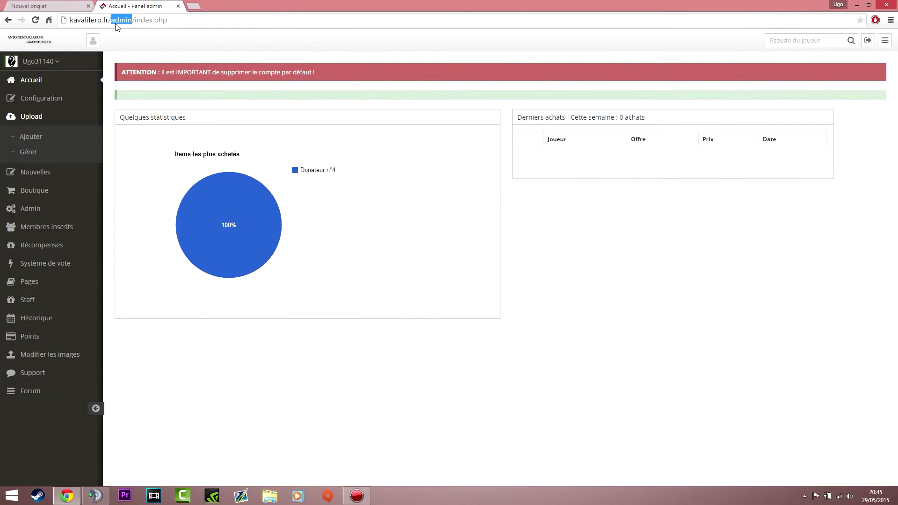
type("a")
Open the bookmarked KavaLifeRP site in a new tab and view its forum page
left_click(193, 5)
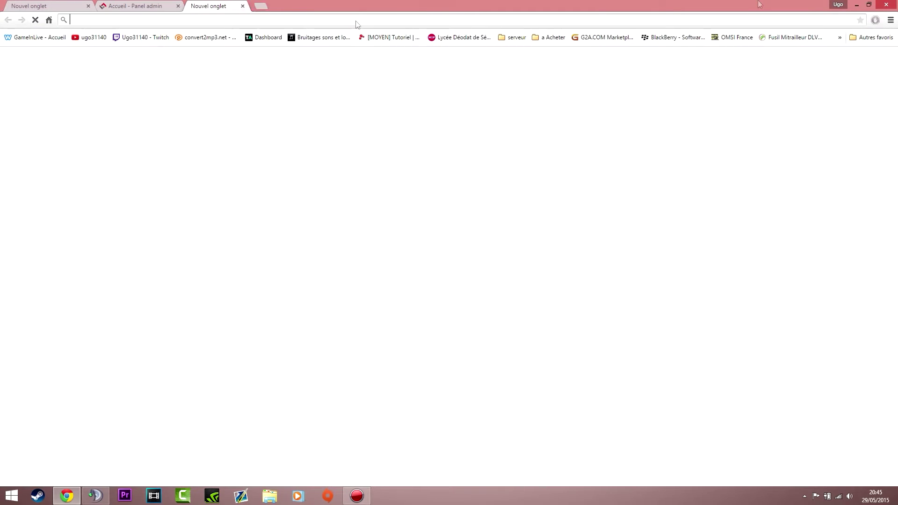
left_click(840, 37)
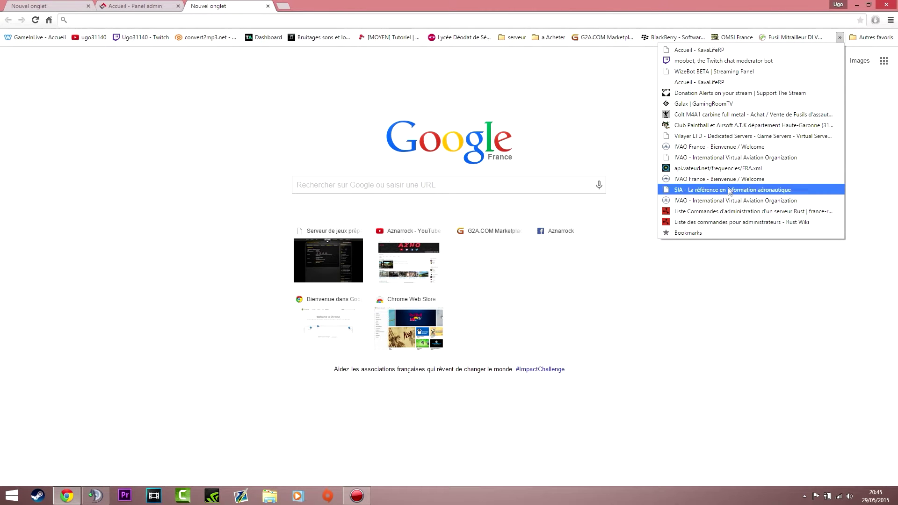
left_click(720, 83)
left_click(136, 6)
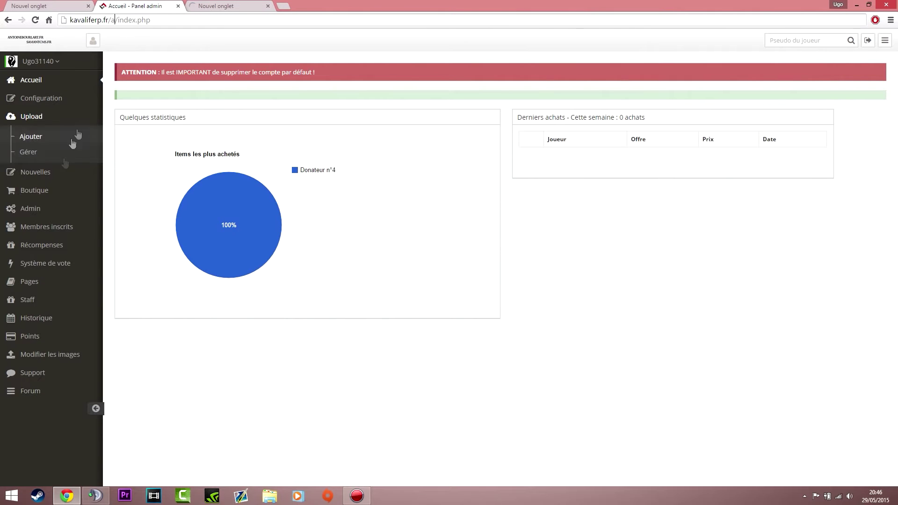
left_click(21, 212)
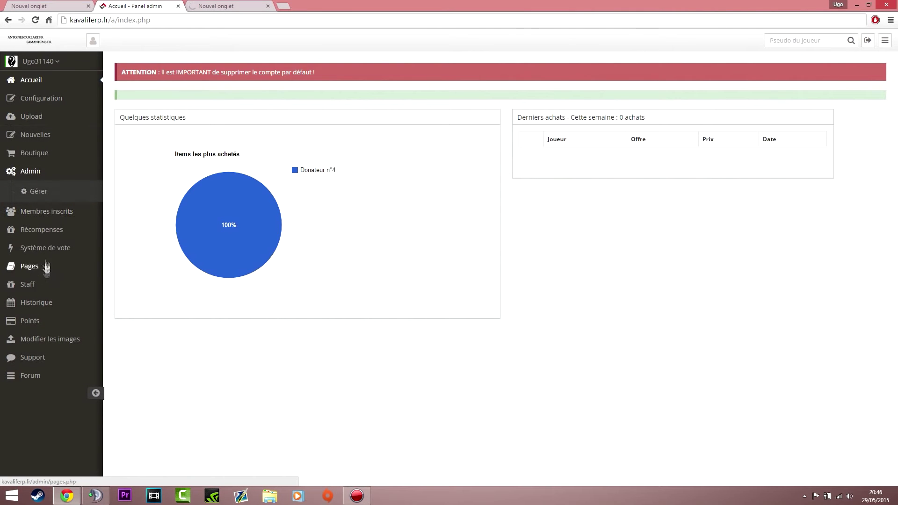
left_click(223, 6)
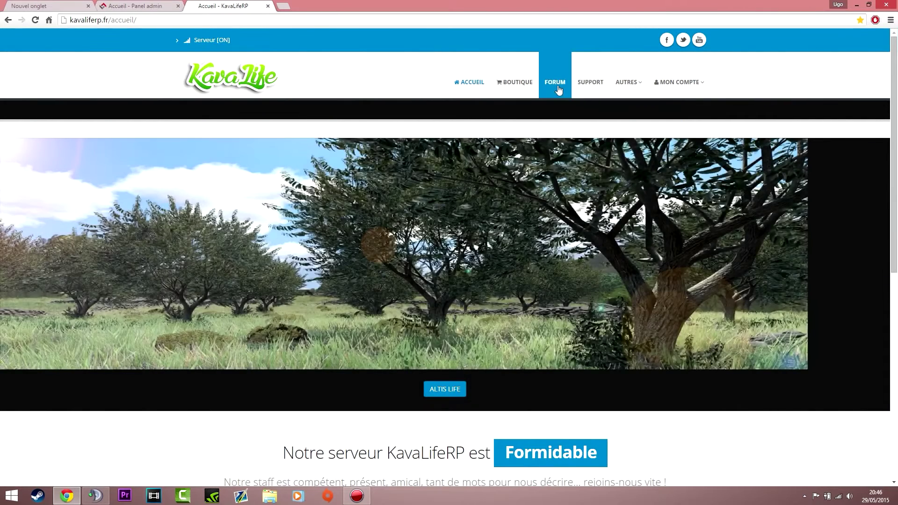
left_click(556, 84)
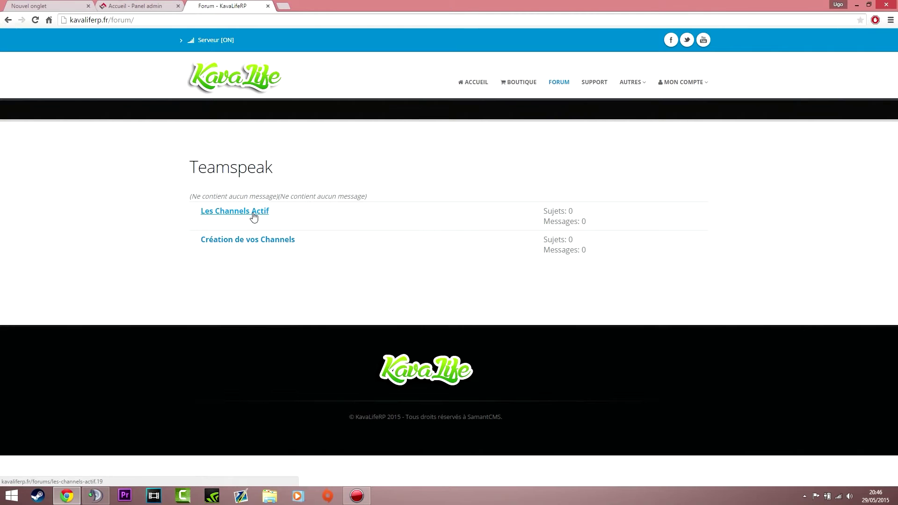
Return to the admin panel and view the forum management page and the list of forum topics
left_click(135, 6)
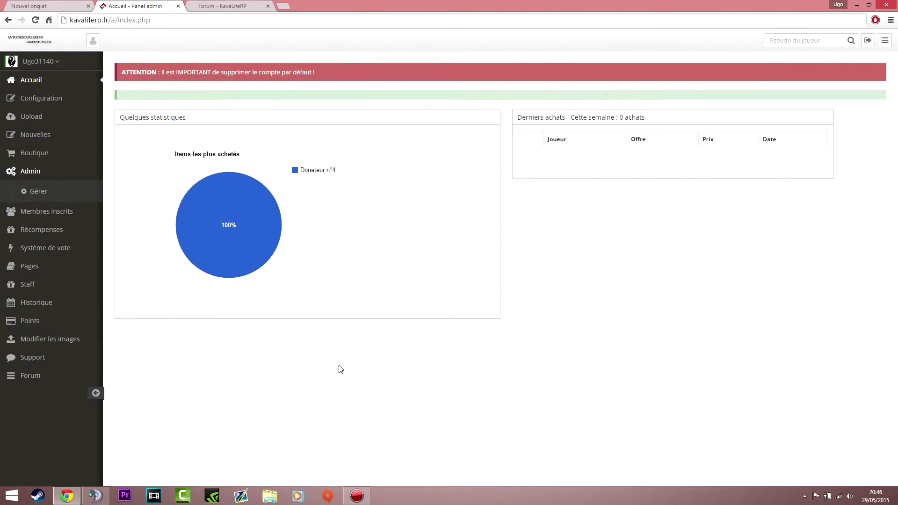
left_click(41, 373)
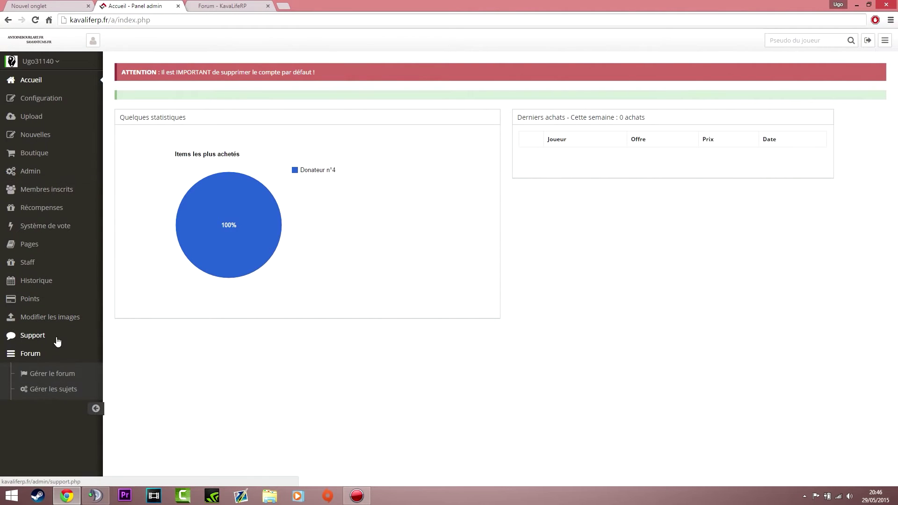
left_click(61, 374)
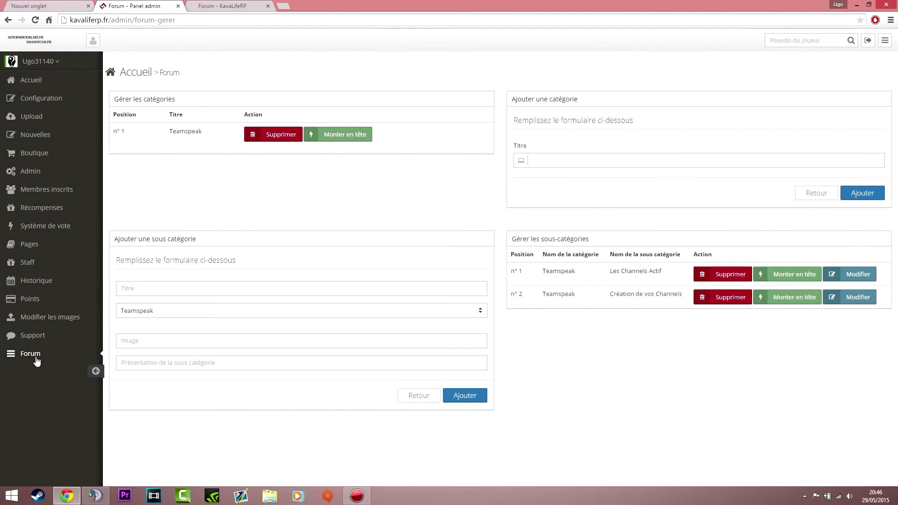
left_click(35, 357)
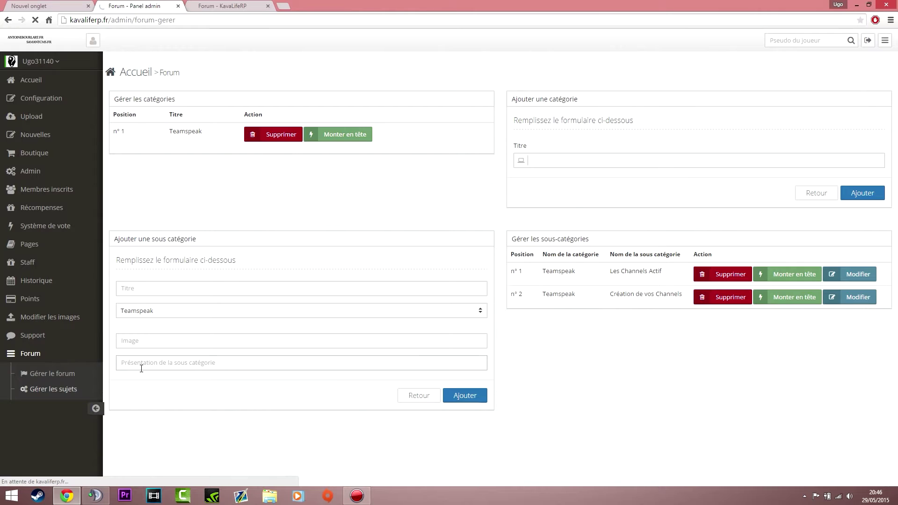
left_click(53, 391)
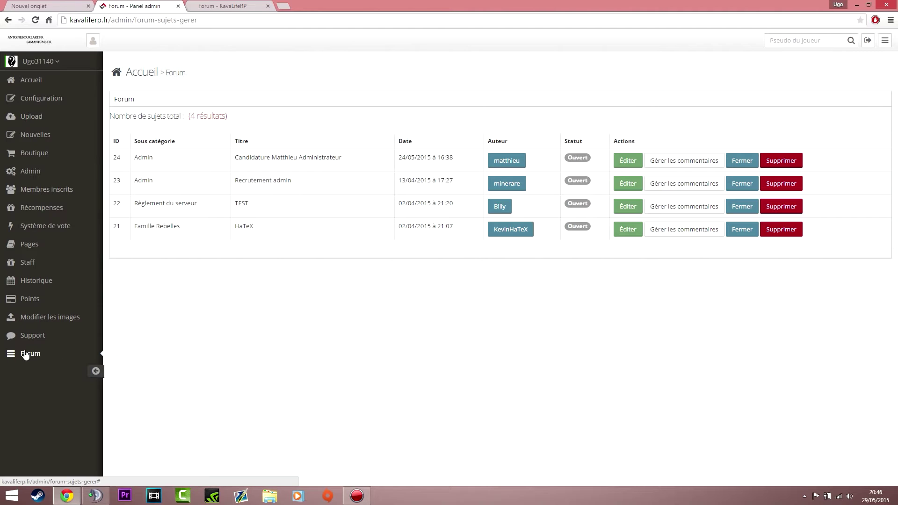
Go back to forum management and move the subcategory "Création de vos Channels" to the head of the list
left_click(40, 355)
left_click(38, 377)
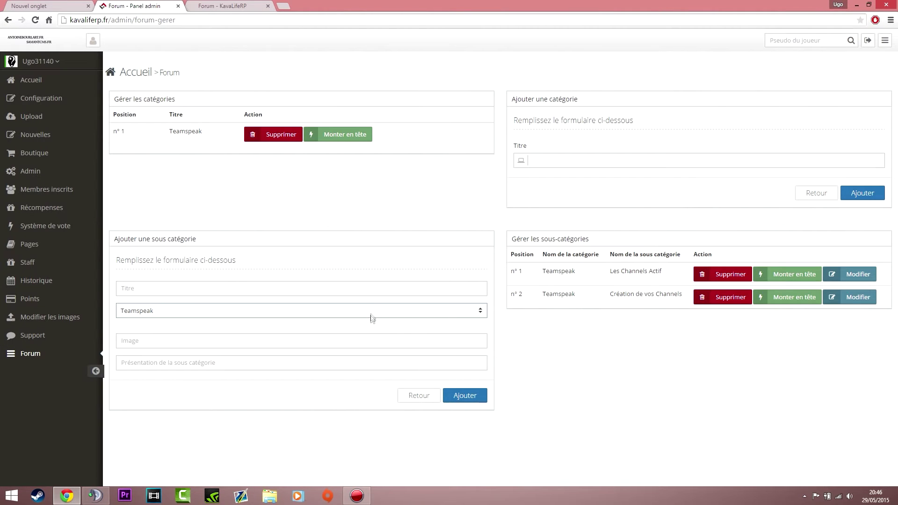
left_click(797, 302)
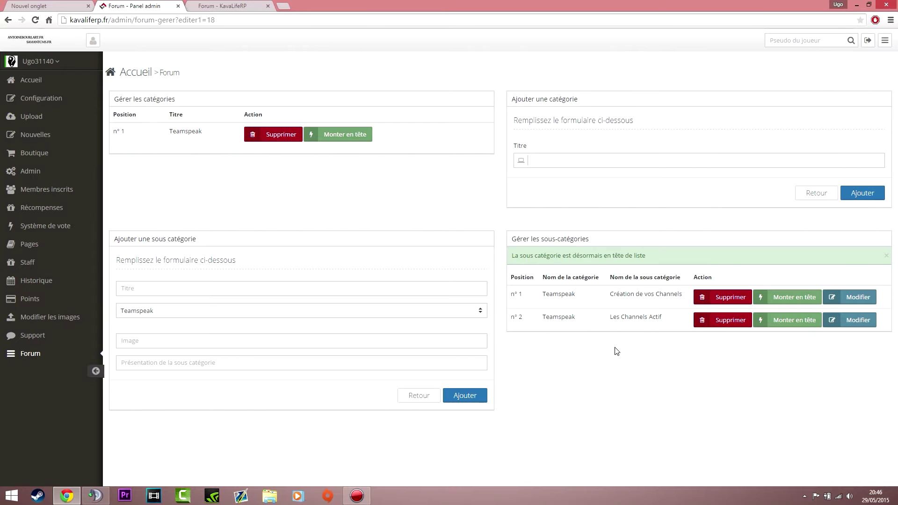
Check the order of the Teamspeak subcategories on the public site's forum page
left_click(223, 5)
left_click(569, 82)
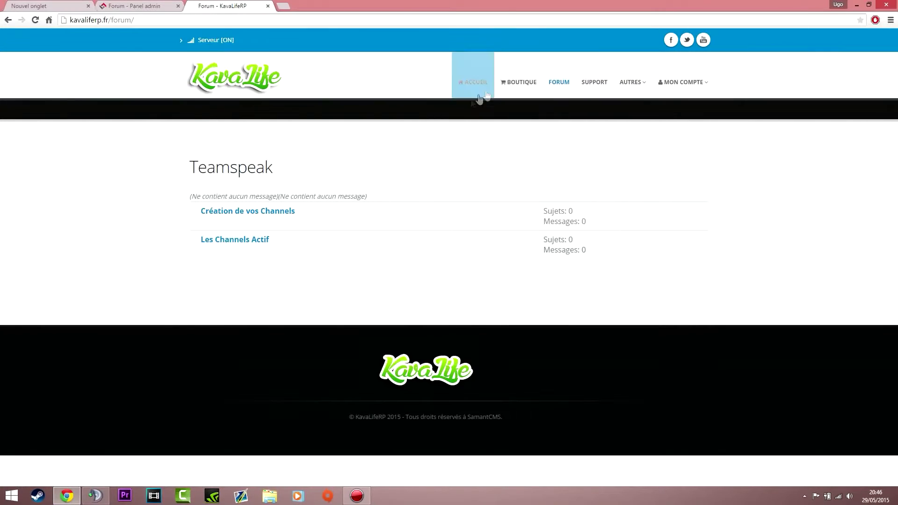
left_click(502, 87)
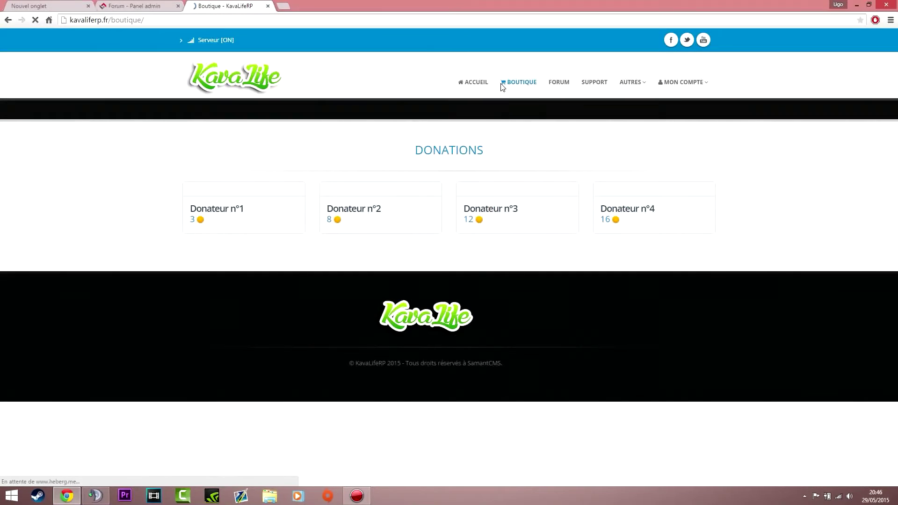
left_click(474, 84)
left_click(546, 83)
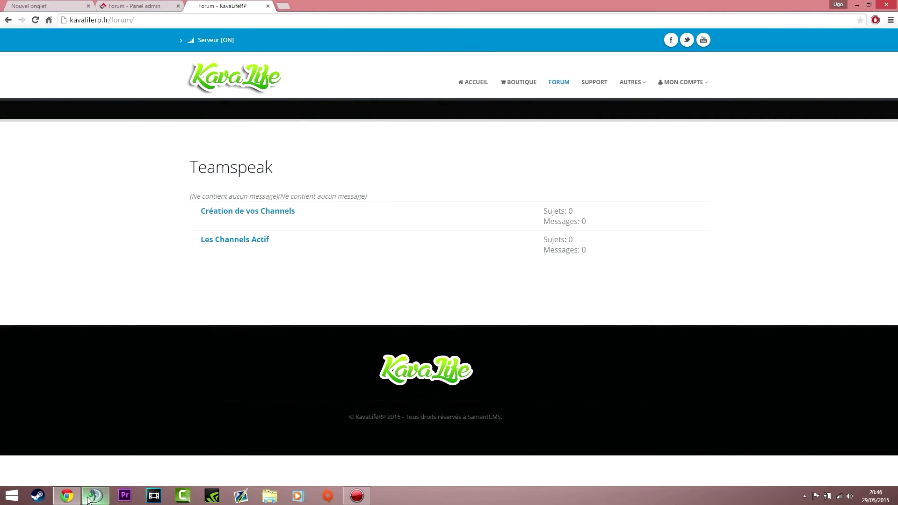
Switch to TeamSpeak and examine the server's channel tree from the administration section to AFK, plus the second founder's client details
left_click(95, 496)
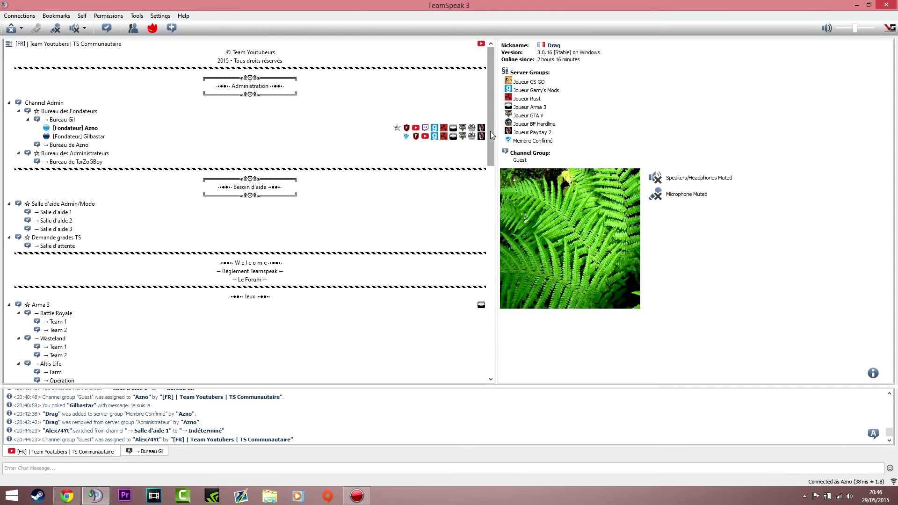
scroll(154, 225, "down", 7)
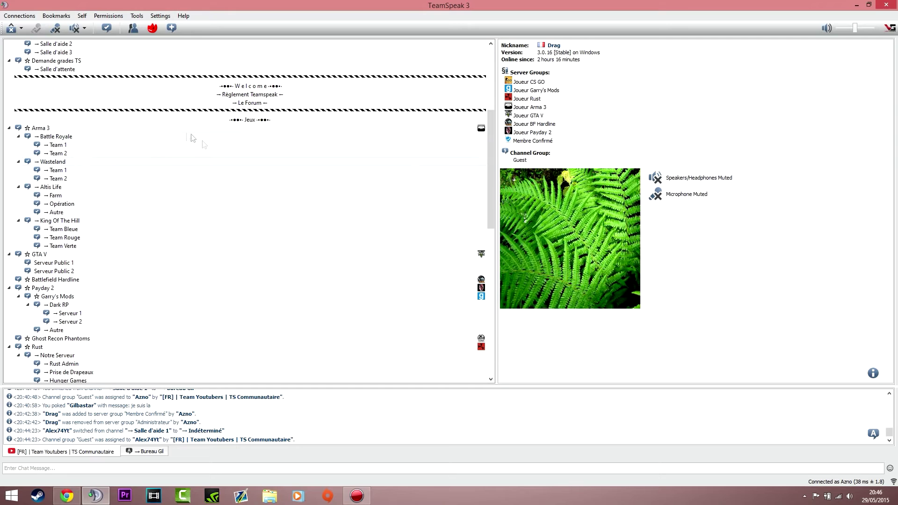
scroll(112, 290, "down", 3)
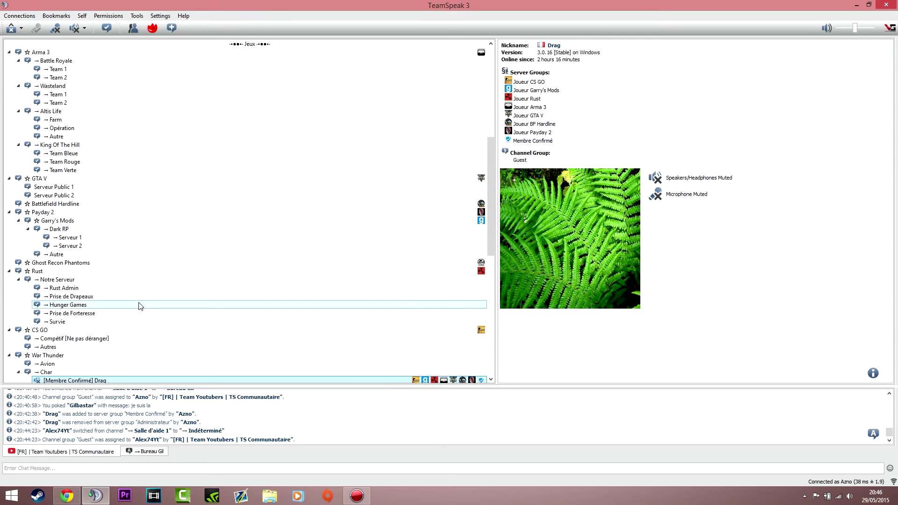
scroll(141, 306, "down", 13)
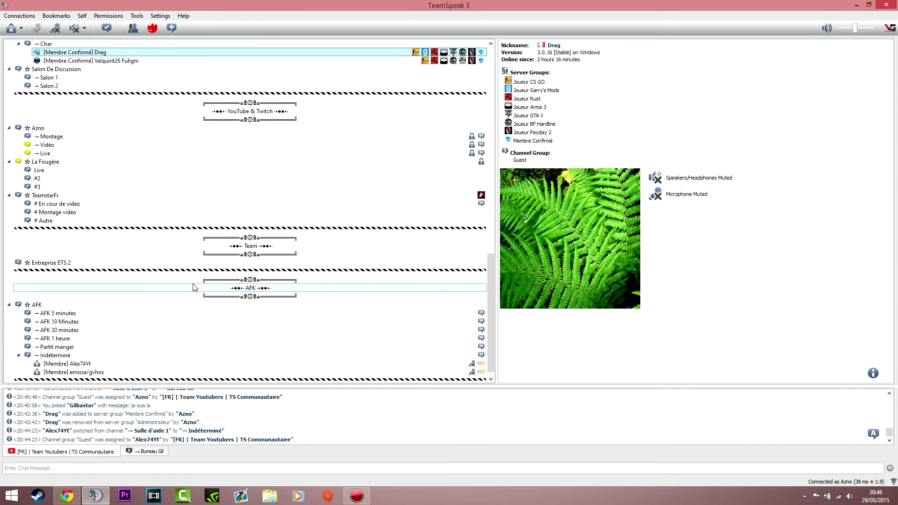
scroll(234, 247, "up", 1)
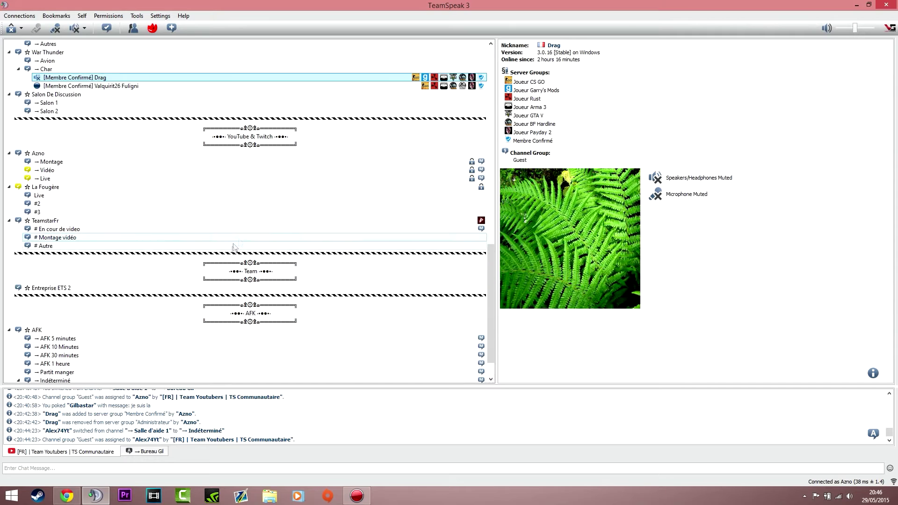
scroll(252, 140, "up", 5)
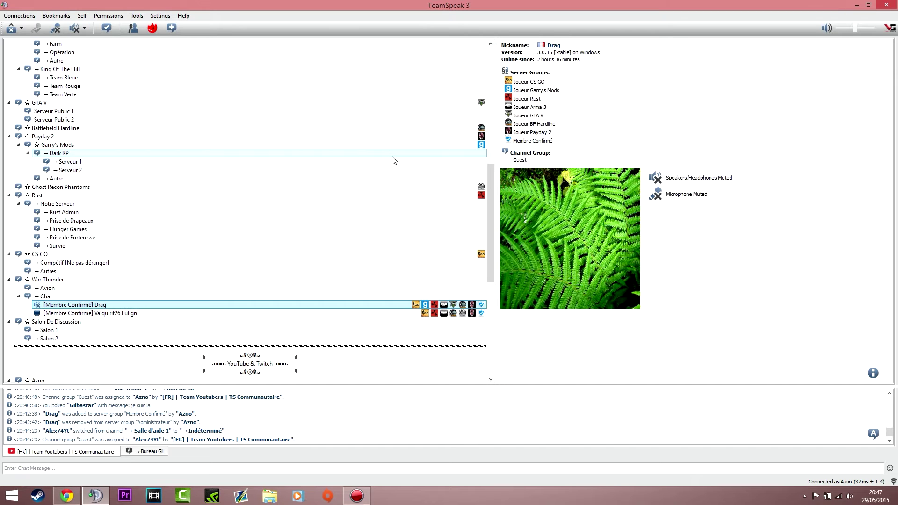
scroll(393, 161, "up", 13)
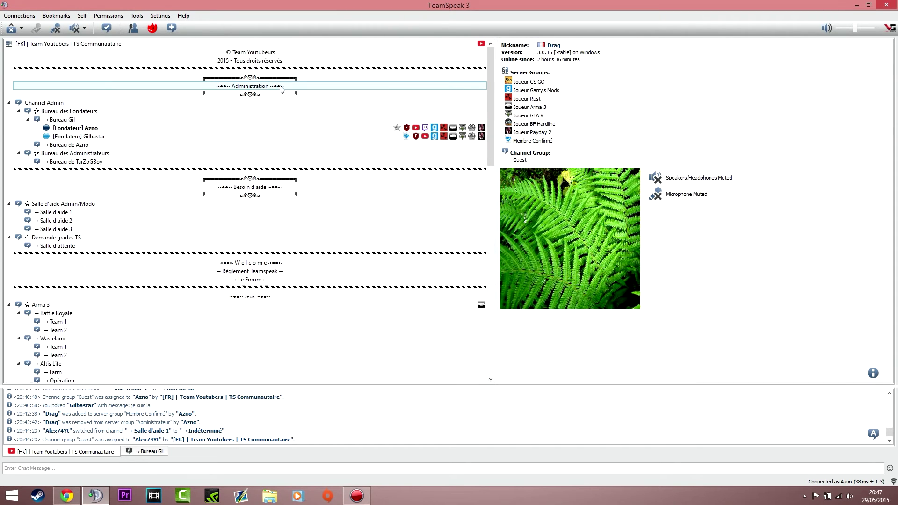
left_click(201, 131)
left_click(200, 138)
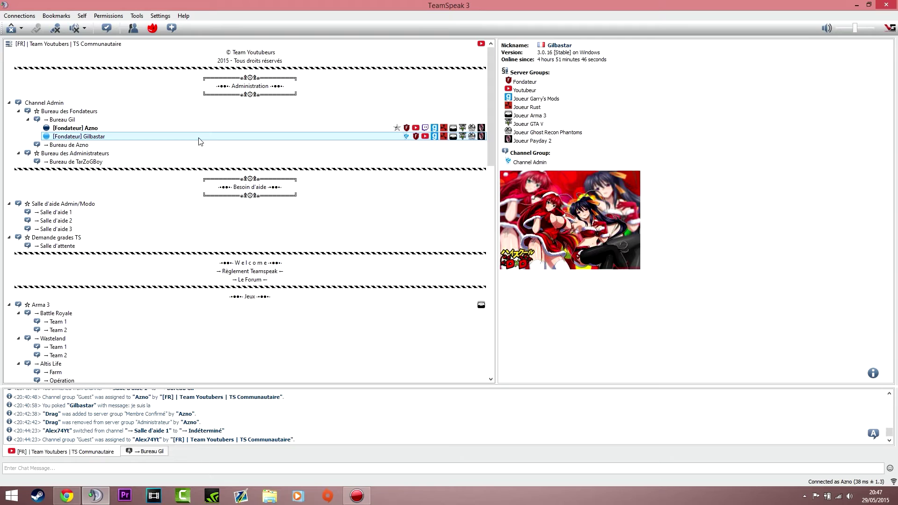
Switch to Chrome, open the KavaLife site's home page and view the entries under "Autres"
left_click(66, 496)
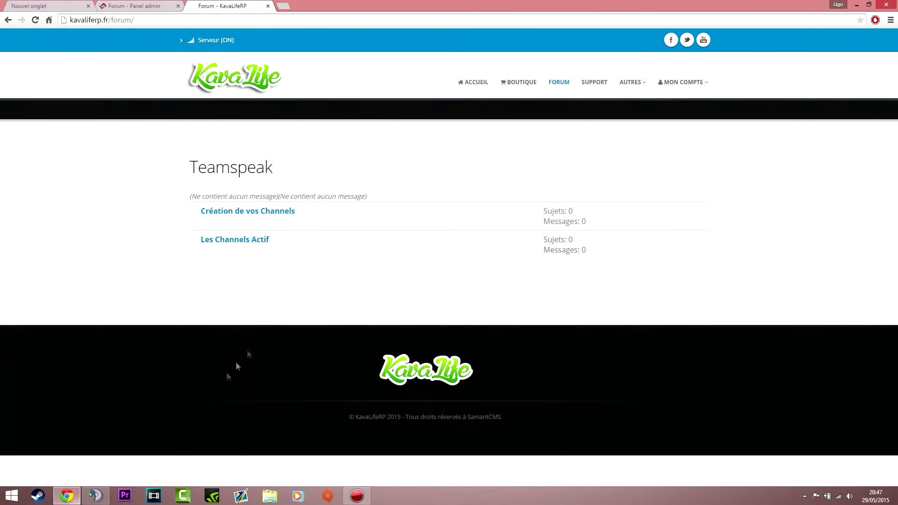
left_click(470, 98)
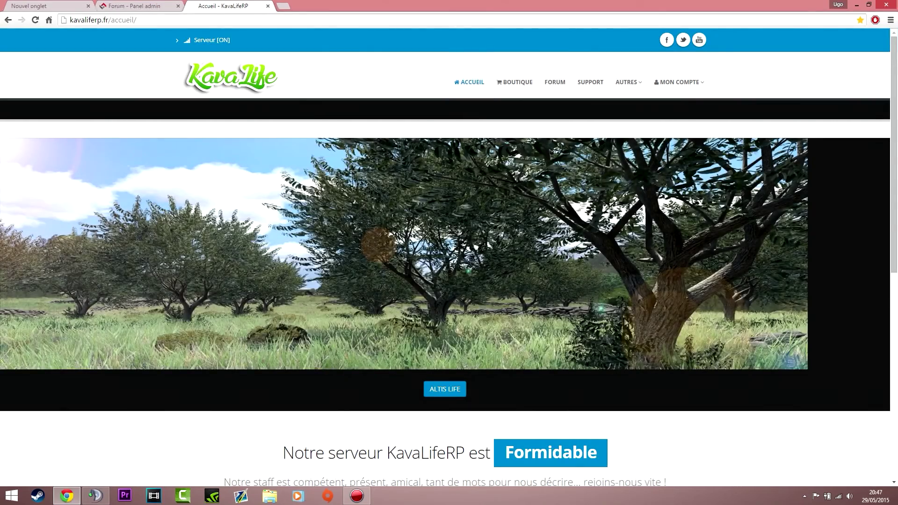
left_click(629, 82)
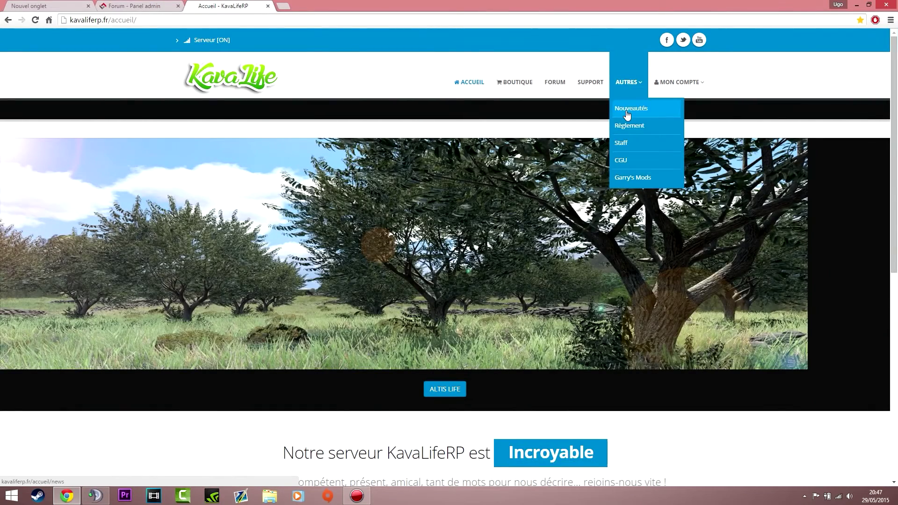
Return to TeamSpeak and inspect the details of the "Administration" heading and its decorative spacer channels
left_click(95, 495)
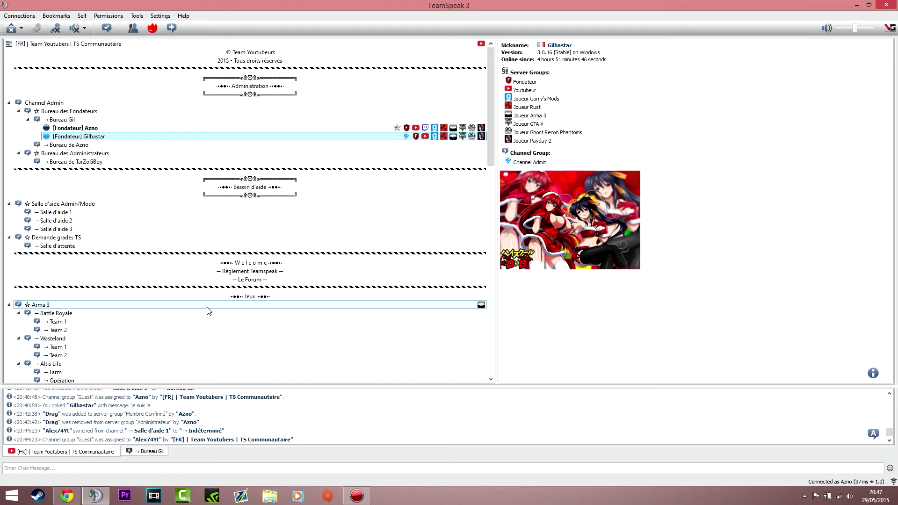
left_click(343, 89)
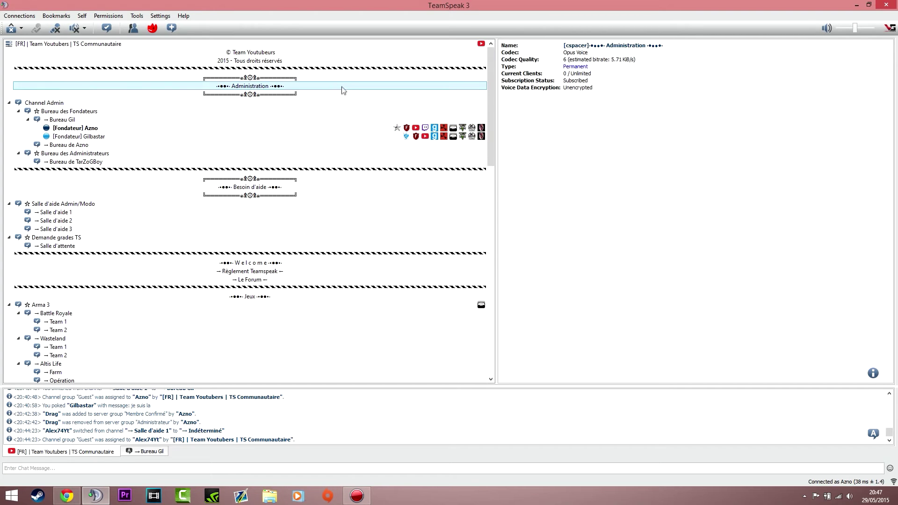
left_click(337, 80)
left_click(334, 87)
left_click(334, 80)
left_click(330, 87)
left_click(327, 93)
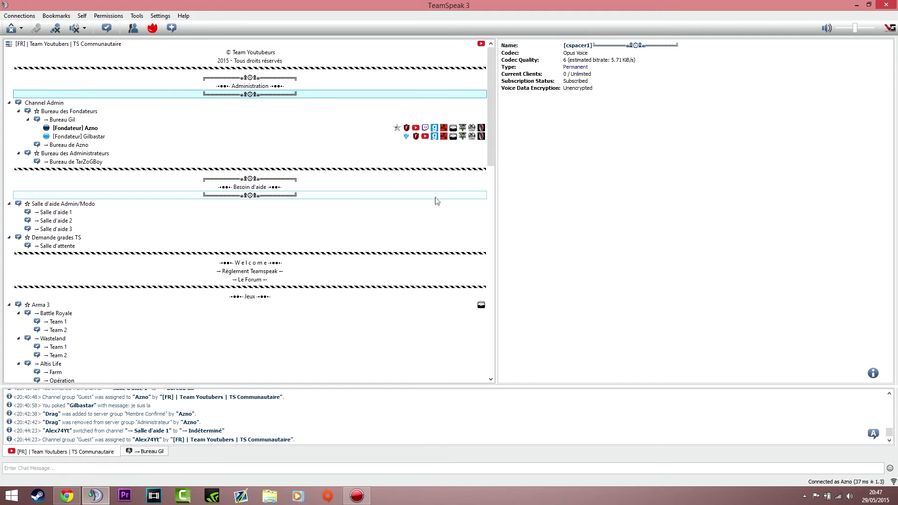
Examine the help, game and YouTube & Twitch channel sections of the server
scroll(413, 210, "down", 2)
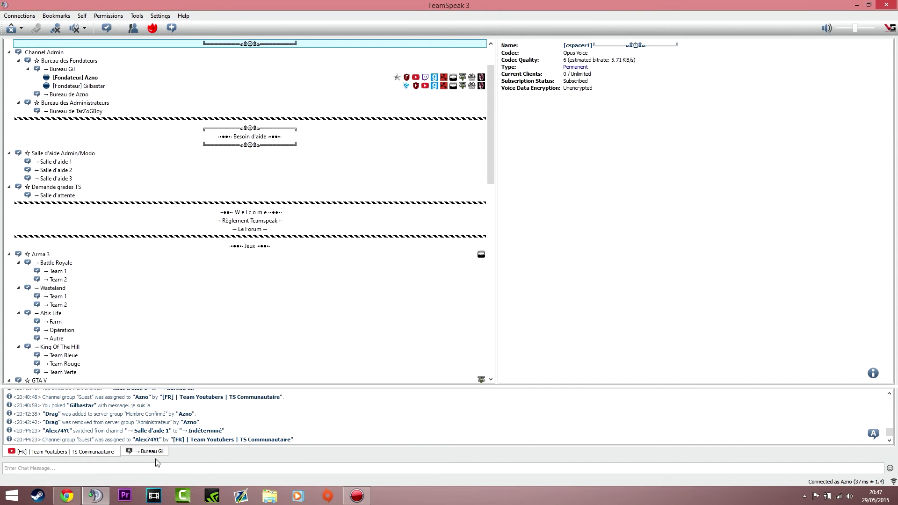
scroll(306, 304, "down", 3)
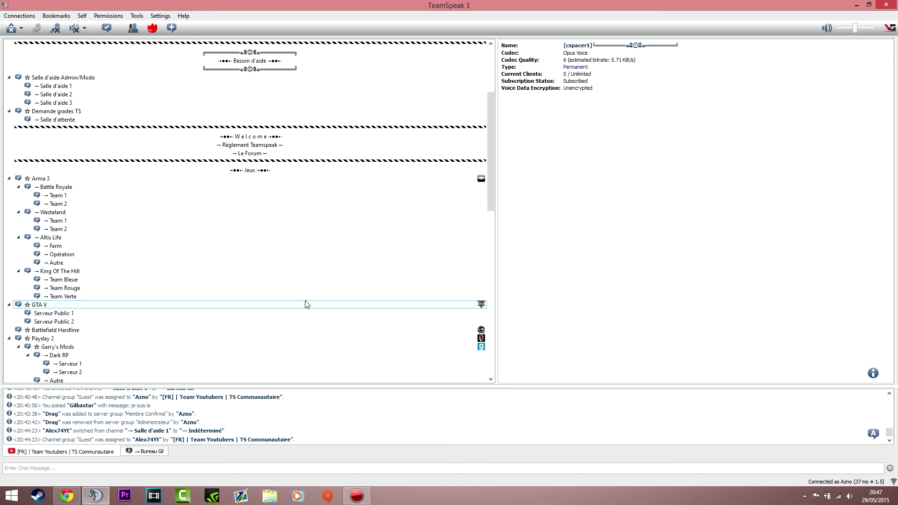
scroll(305, 302, "down", 2)
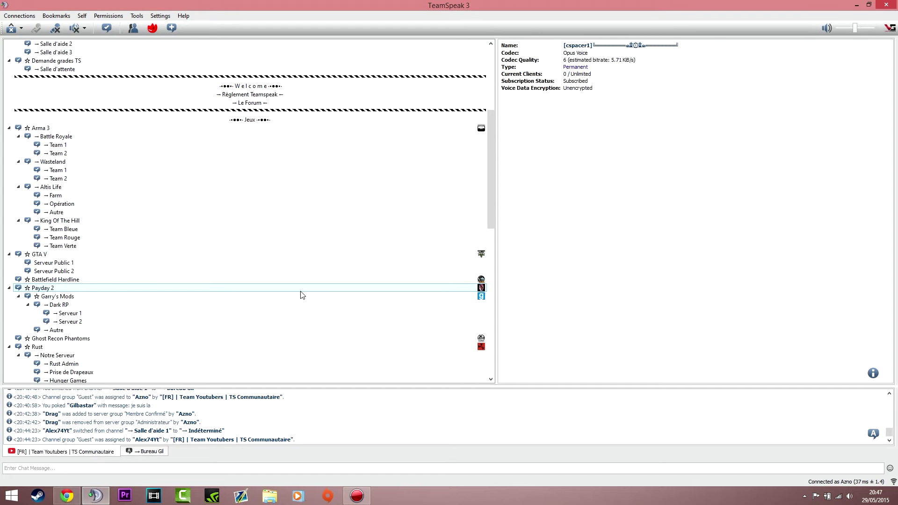
scroll(238, 336, "down", 9)
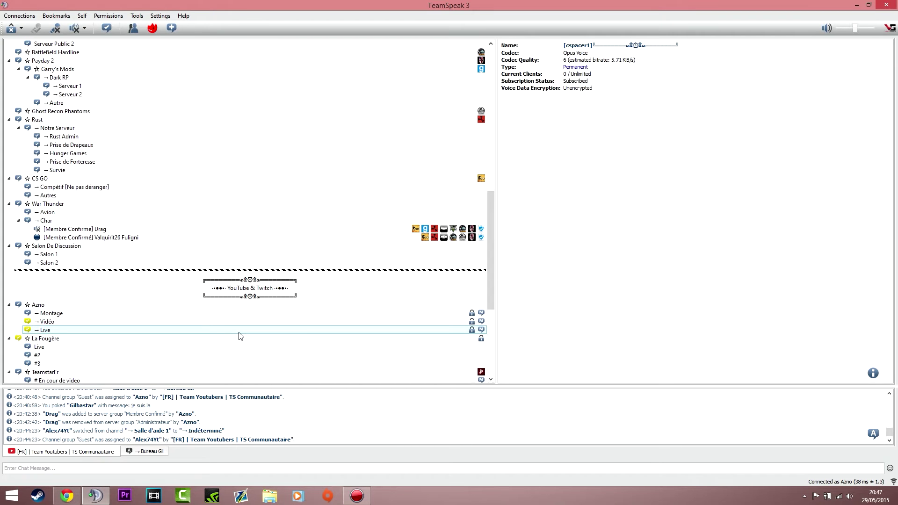
scroll(239, 336, "up", 15)
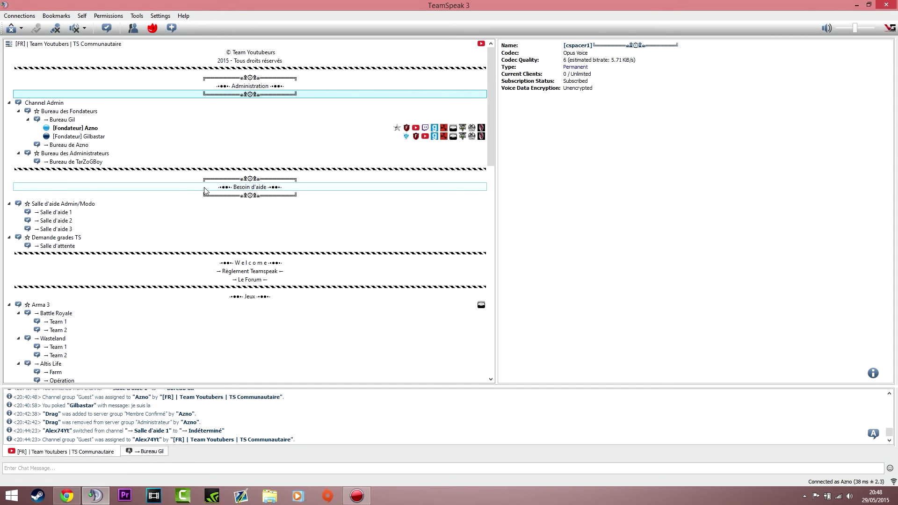
View the channel descriptions of "Le Forum" and "Règlement Teamspeak" in the Welcome section
scroll(206, 197, "down", 7)
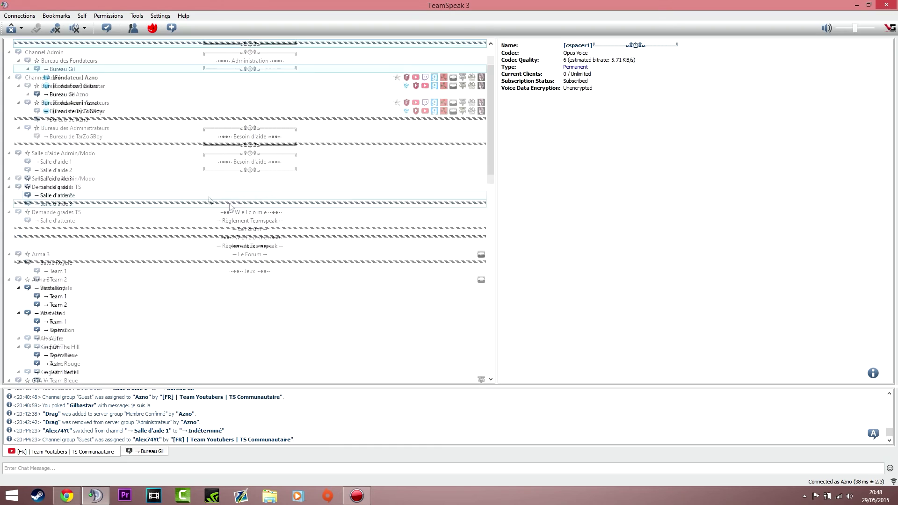
left_click(294, 95)
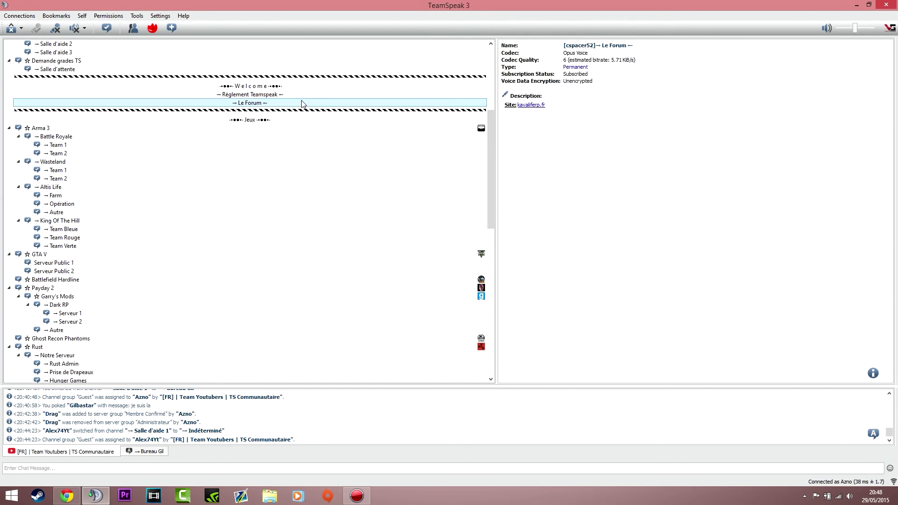
left_click(308, 87)
left_click(305, 94)
Join the "Règlement Teamspeak" channel and move back to the "Bureau Gil" channel
double_click(305, 96)
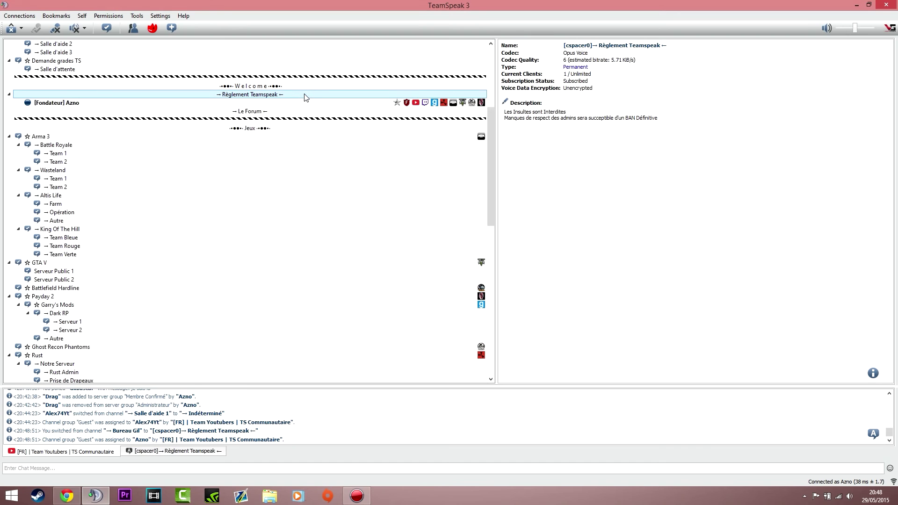
scroll(292, 94, "up", 3)
scroll(293, 95, "up", 2)
double_click(160, 122)
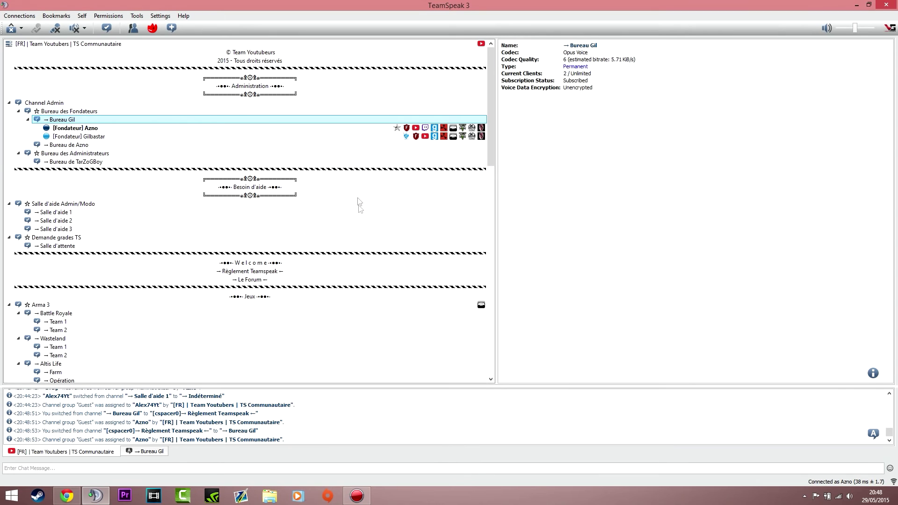
Join the "Welcome" channel, acknowledge the talk power notice and go back to the "Bureau Gil" channel
left_click(307, 271)
double_click(307, 264)
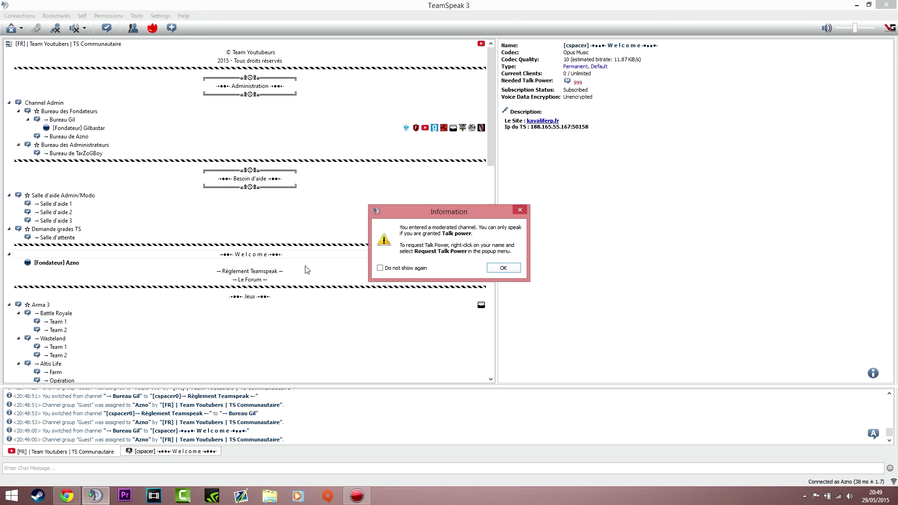
left_click(503, 268)
double_click(307, 120)
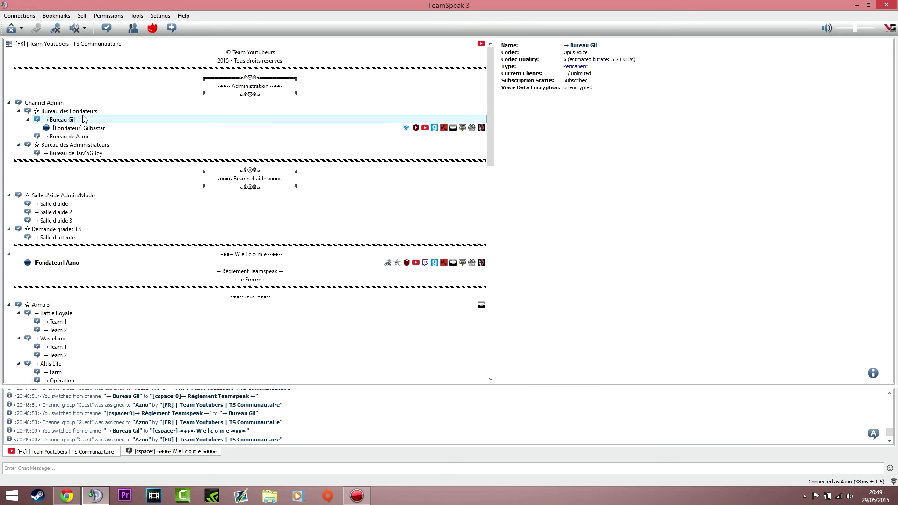